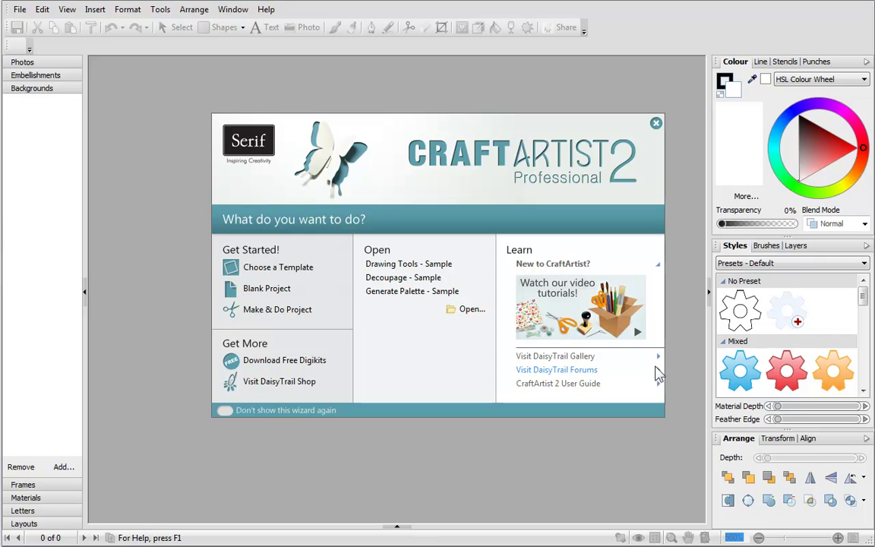
- Choose a Template from the startup wizard's Get Started section
mouse_move(660, 372)
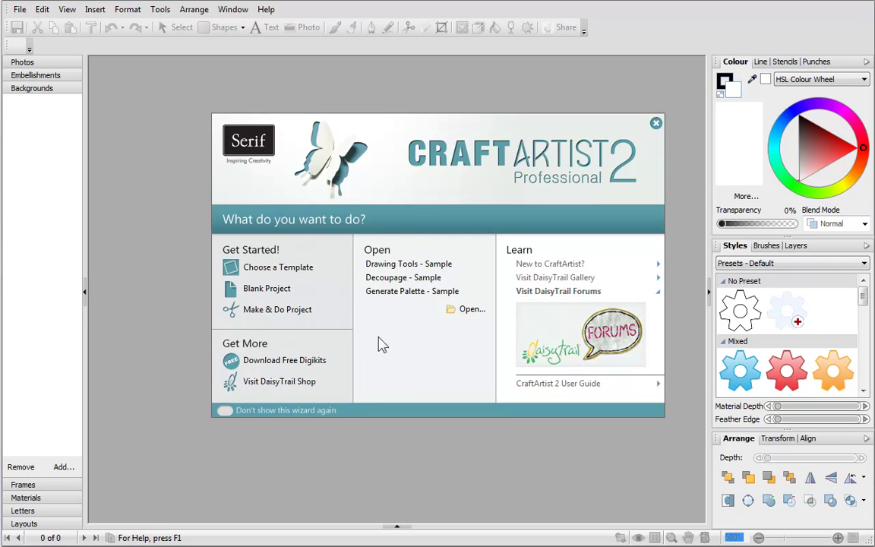
- Browse the Craft Projects categories and select the Daydream - Scrap Page template under Scrap Pages
left_click(304, 268)
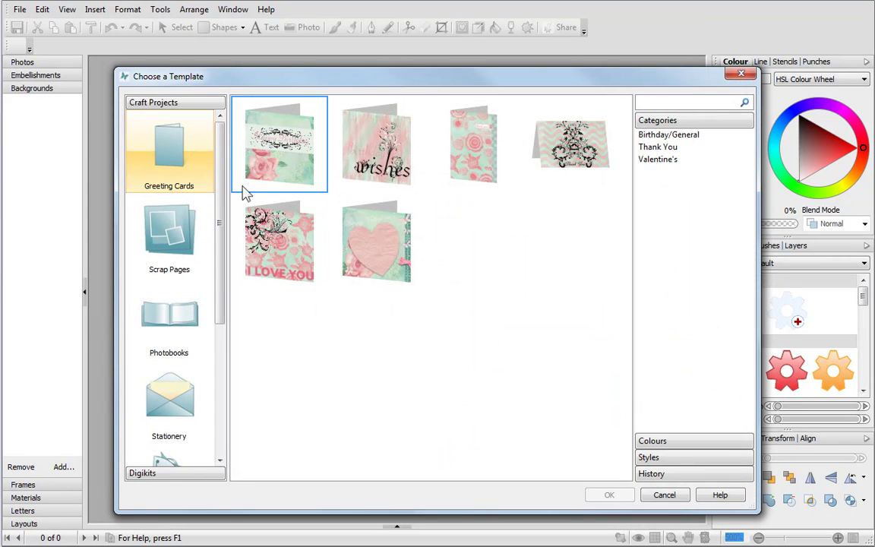
left_click_drag(222, 173, 218, 299)
left_click(190, 281)
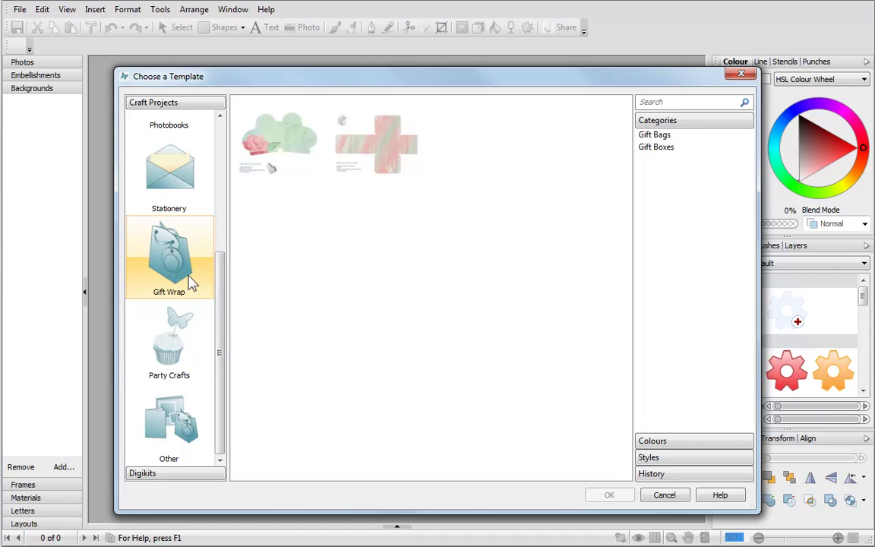
left_click(190, 346)
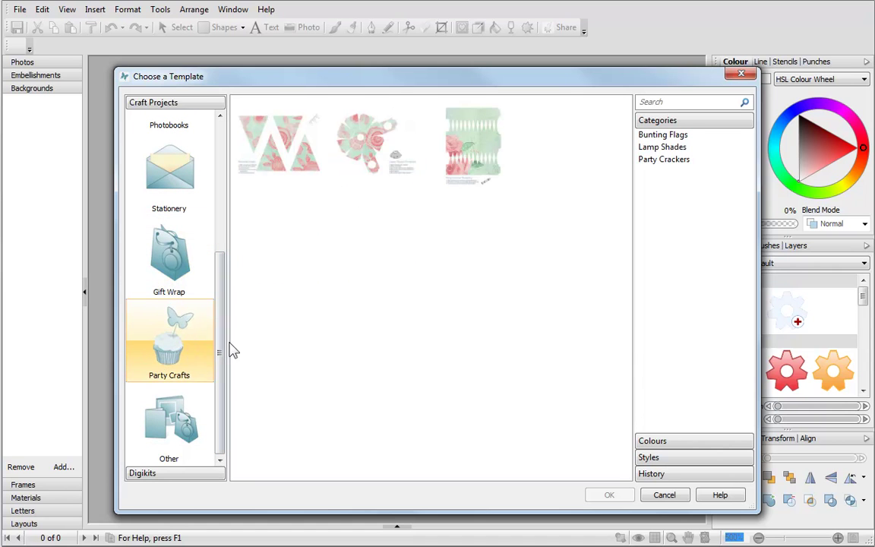
left_click_drag(221, 352, 230, 219)
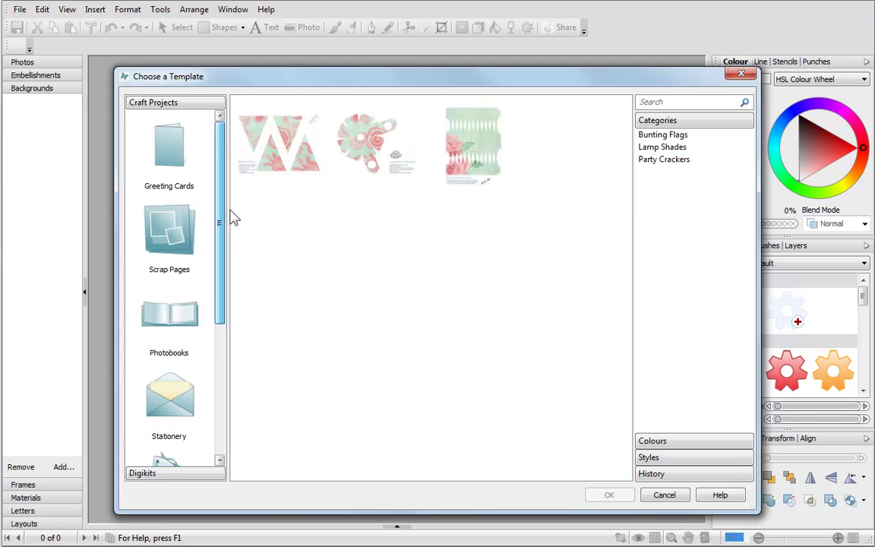
left_click(186, 239)
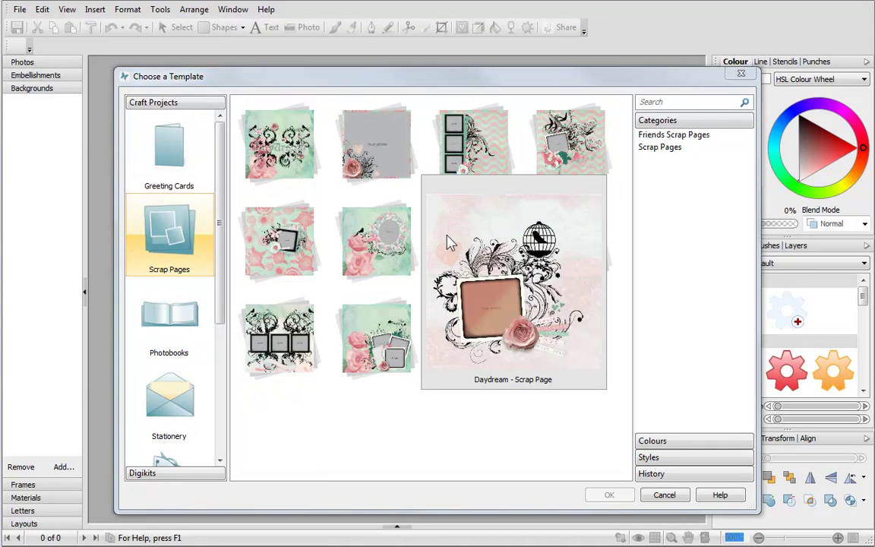
left_click(448, 242)
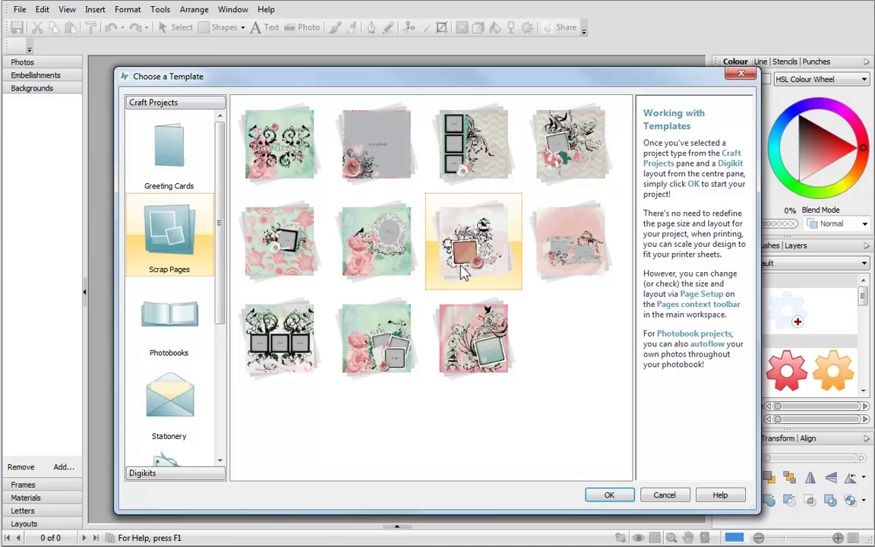
- Create the Daydream project and browse the Frames and Materials galleries
left_click(609, 494)
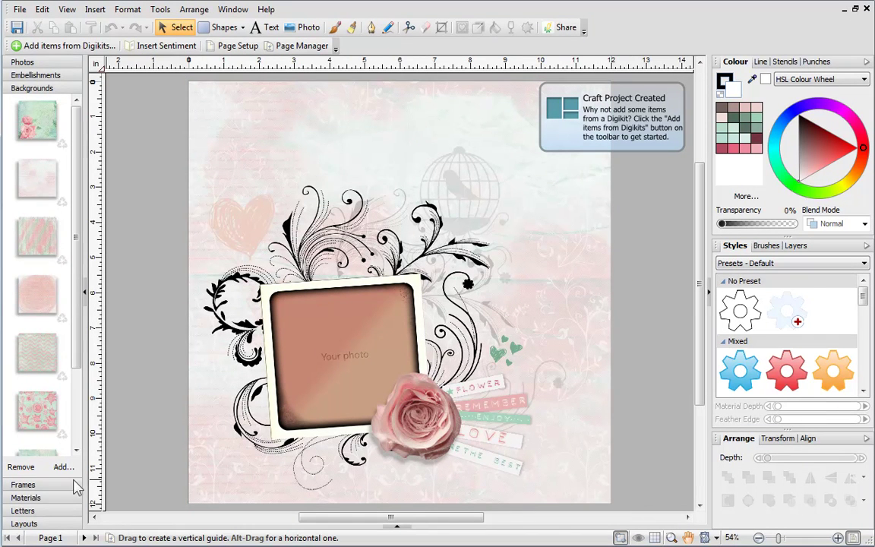
left_click(76, 485)
left_click(68, 498)
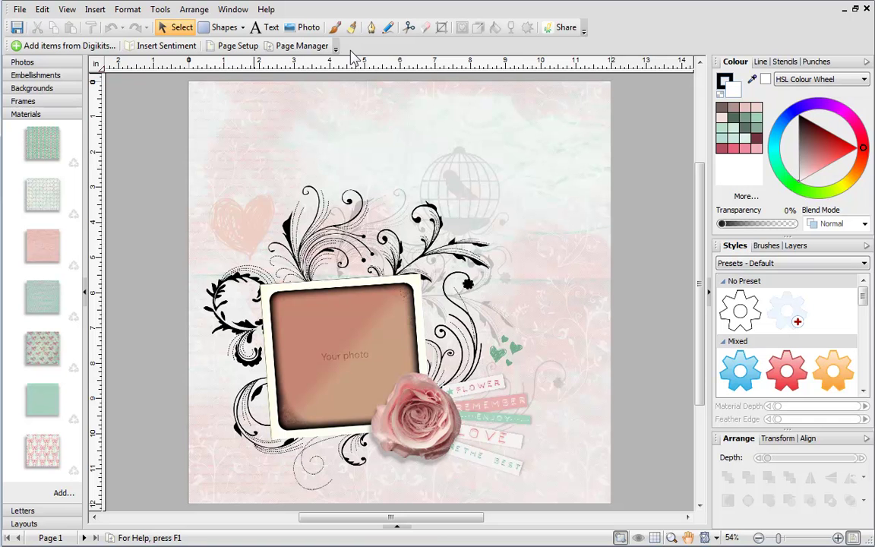
- Look through the Colour/Line and Styles/Brushes tabs
left_click(755, 62)
left_click(733, 62)
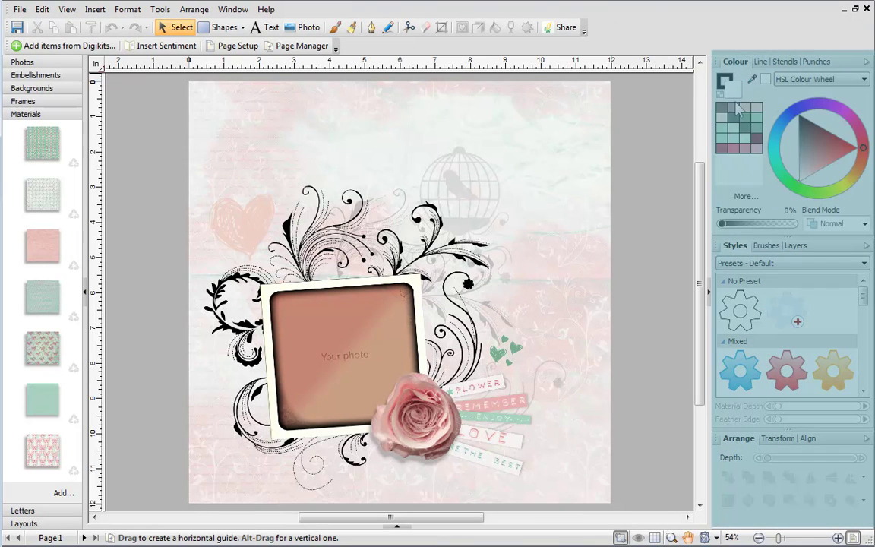
left_click(766, 246)
left_click(734, 247)
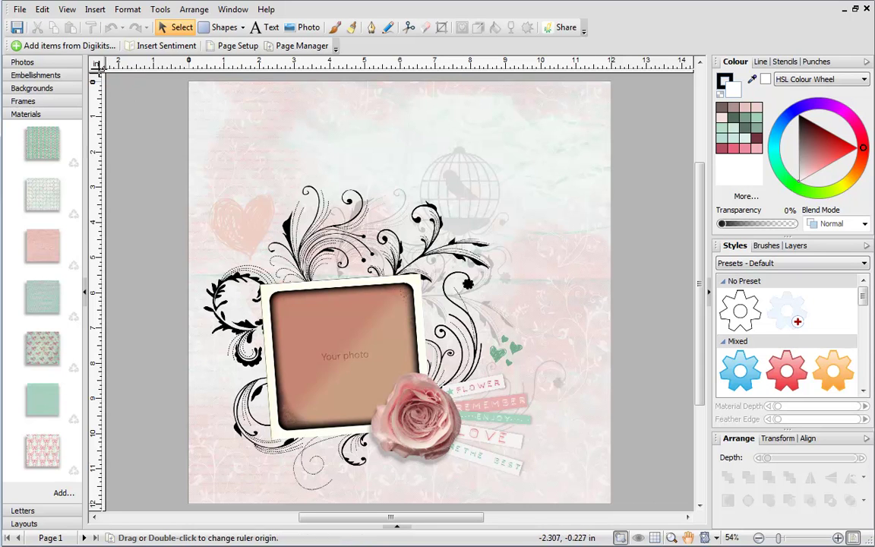
- Import all the wedding photos from My Pictures into the Photos gallery
left_click(74, 67)
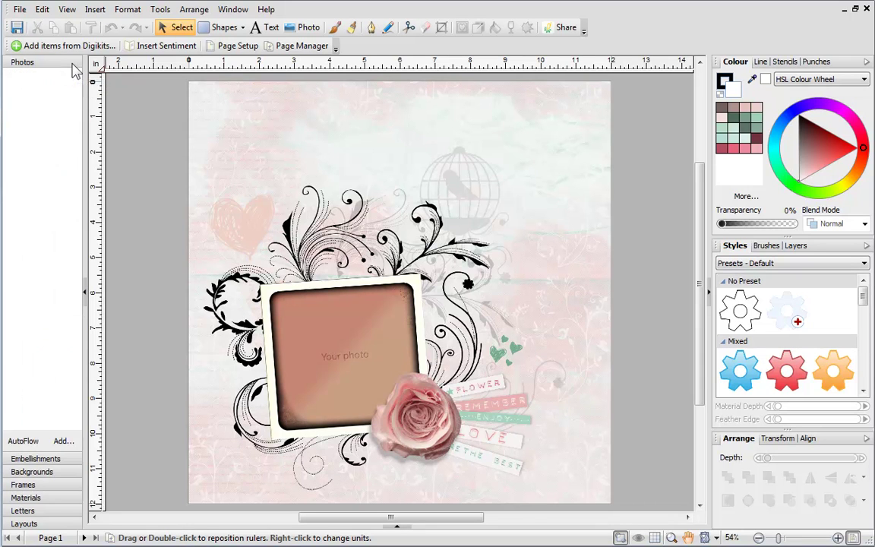
left_click(63, 442)
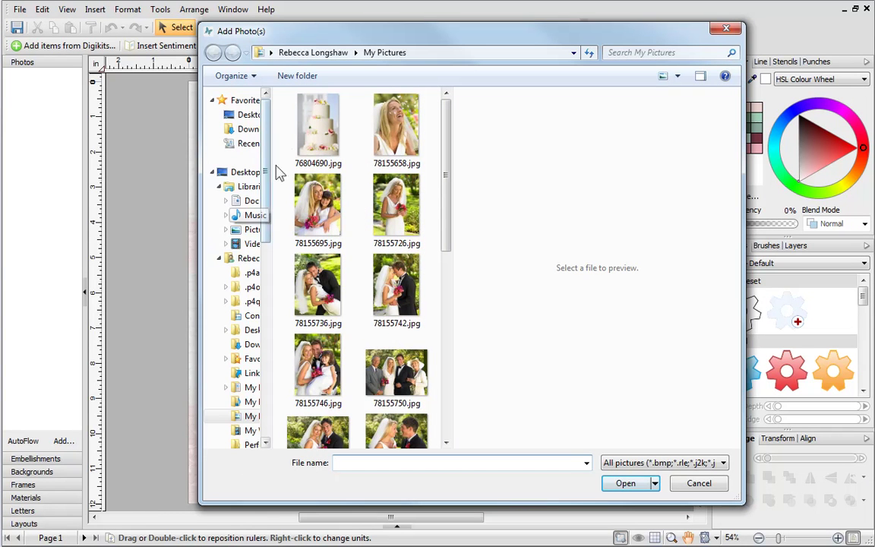
left_click_drag(276, 100, 420, 449)
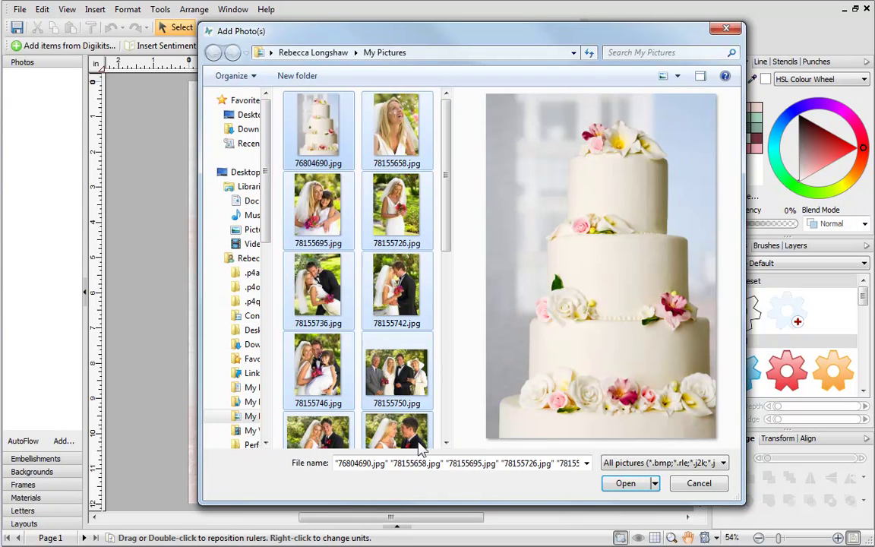
left_click(625, 484)
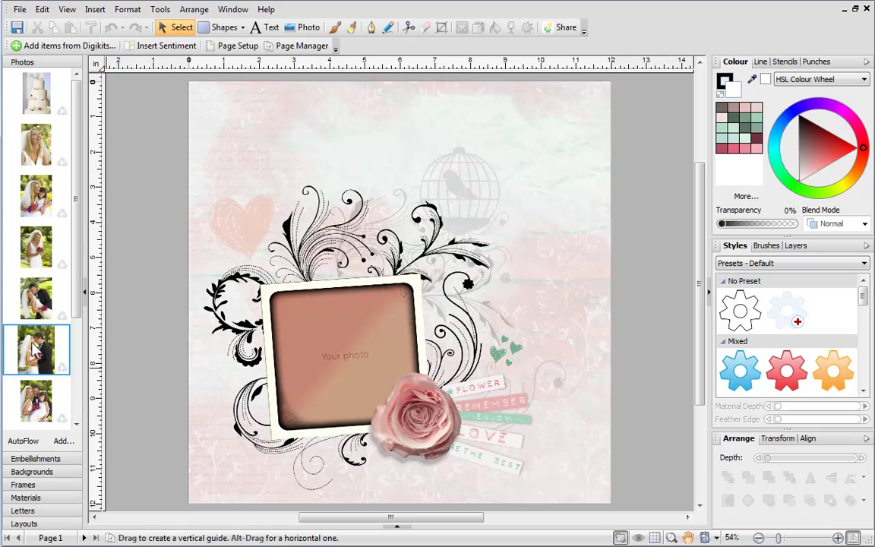
- Put the bride and groom photo in the frame, pan it with Crop, and delete the FLOWER tag
left_click_drag(34, 350, 352, 349)
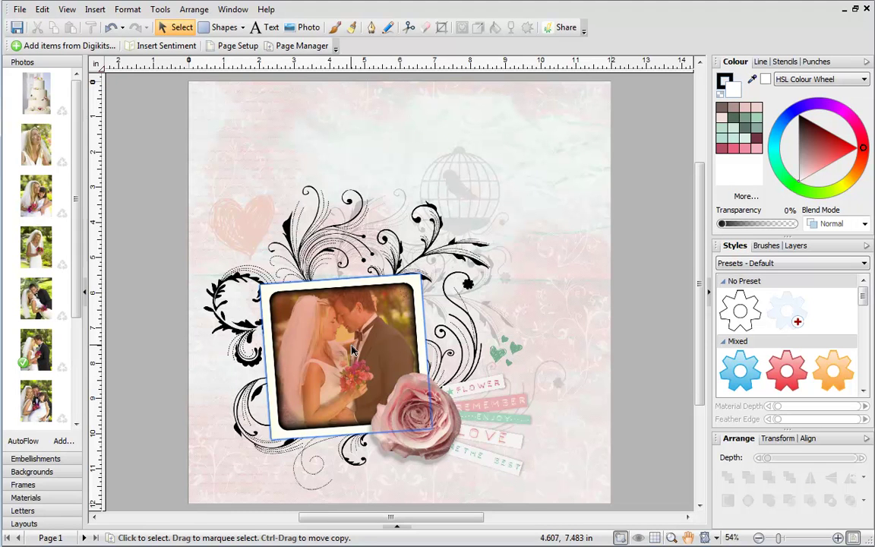
left_click(351, 349)
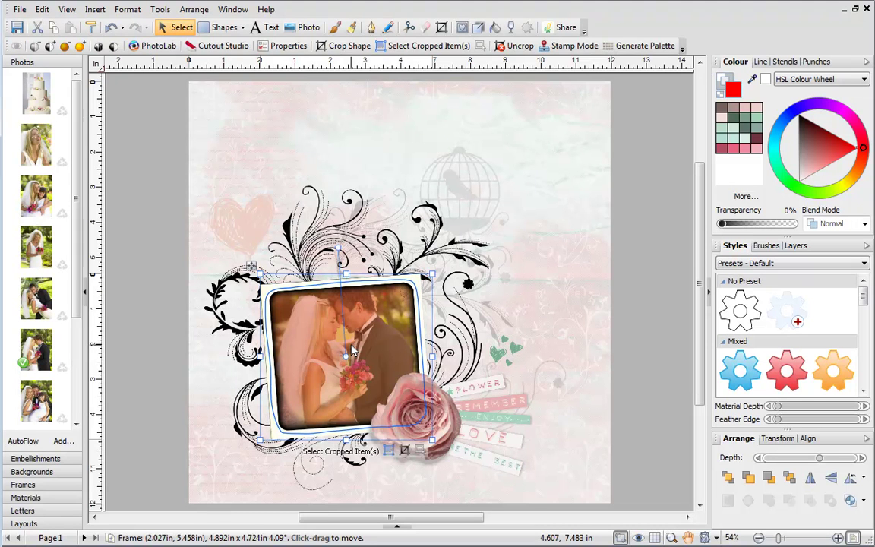
left_click(406, 452)
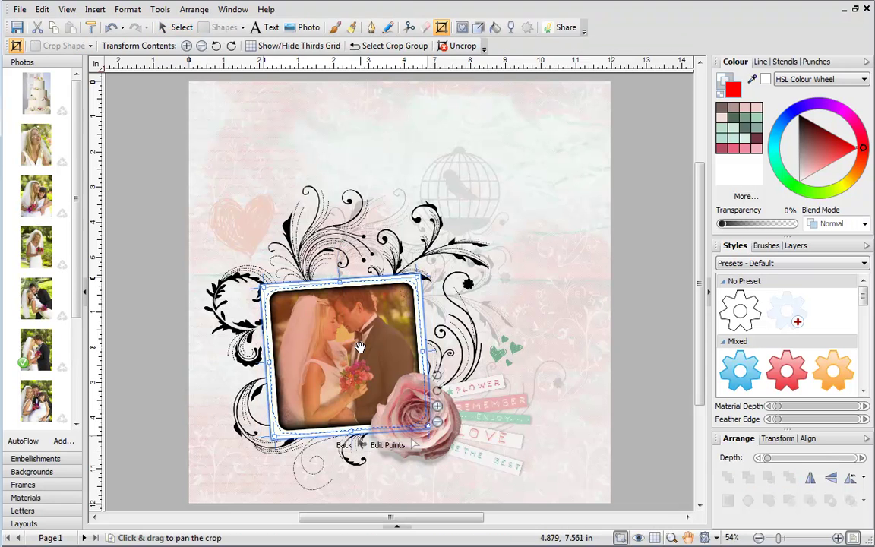
left_click_drag(360, 340, 357, 372)
left_click(167, 378)
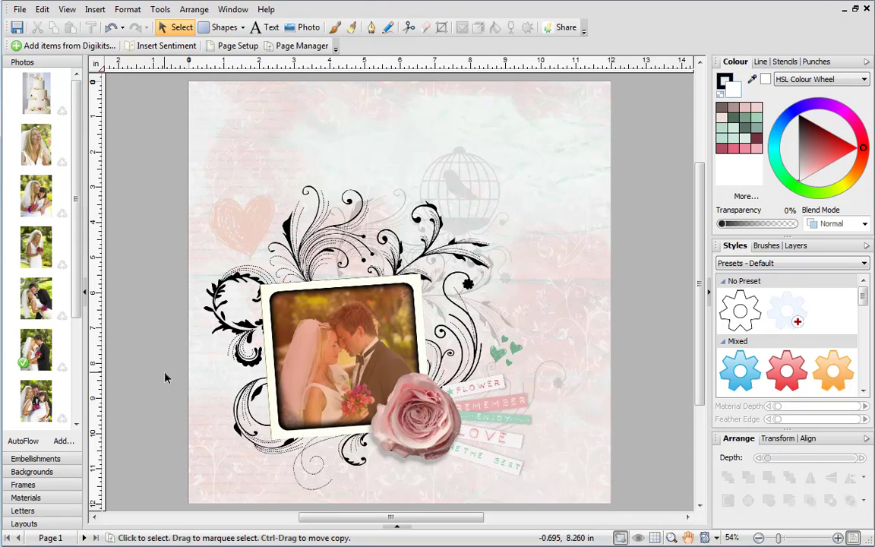
left_click(484, 390)
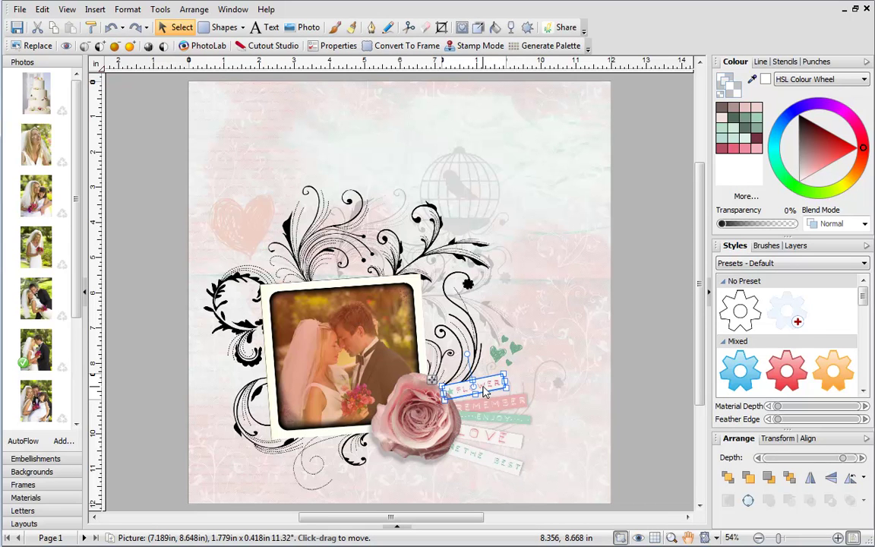
key("Delete")
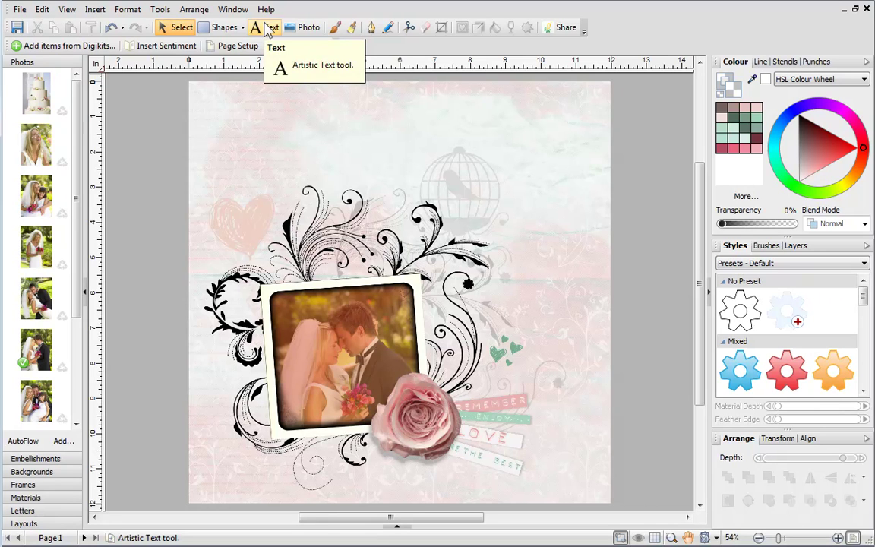
- Add a 'Jess & Matt' text caption just below the lower left of the photo frame
left_click(266, 28)
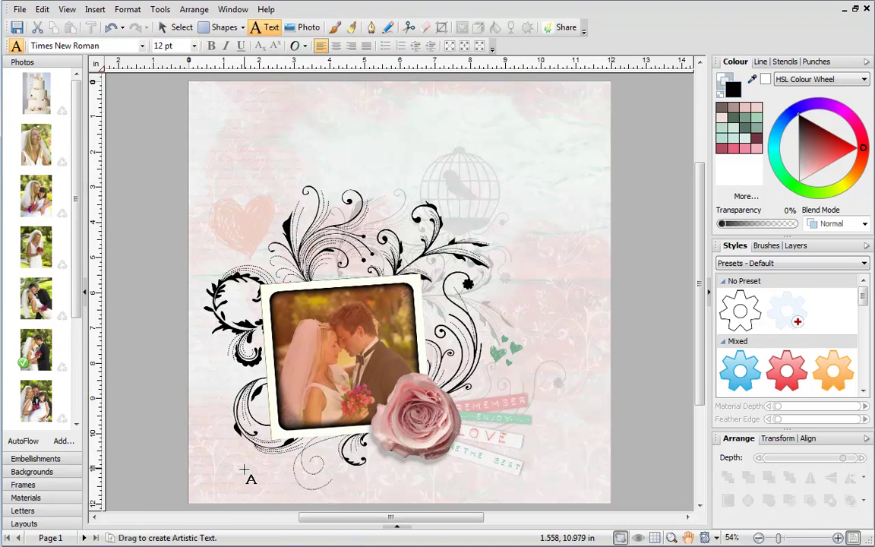
left_click(245, 470)
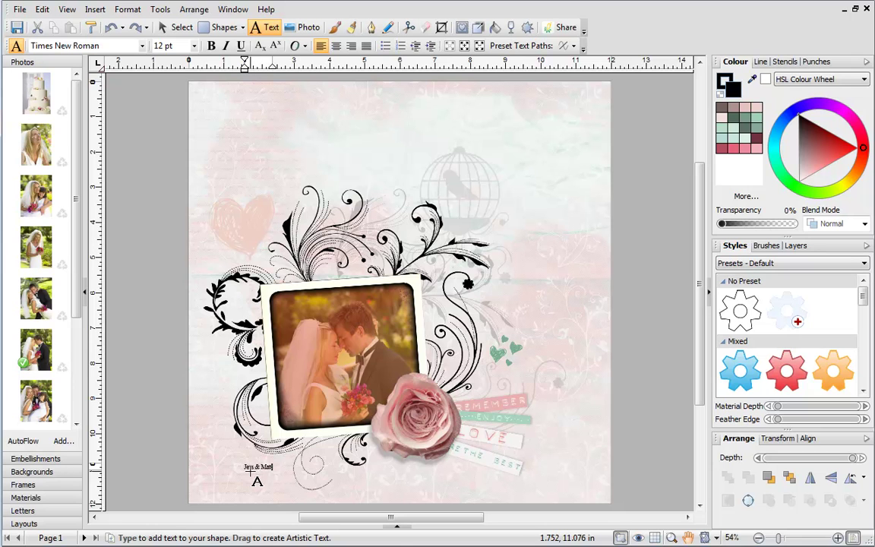
key("Escape")
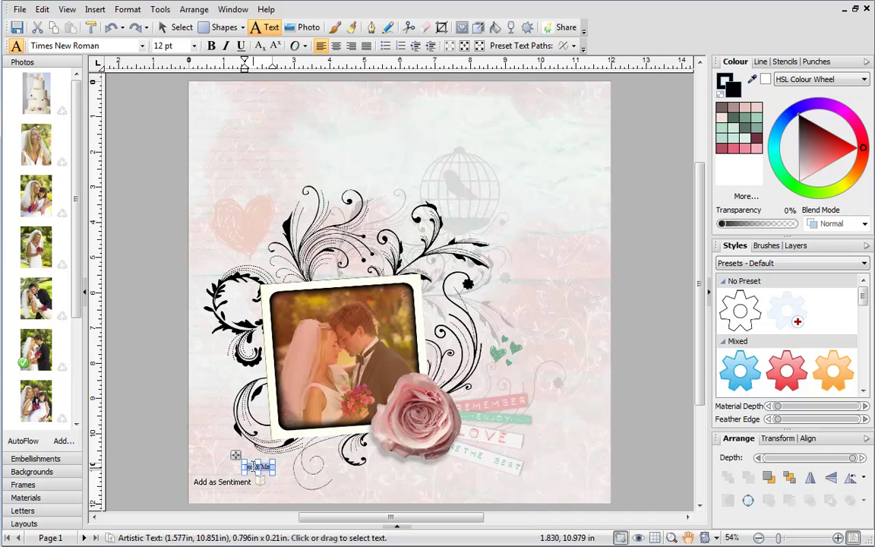
- Make the caption 72 pt in the English157 BT script font
left_click(195, 45)
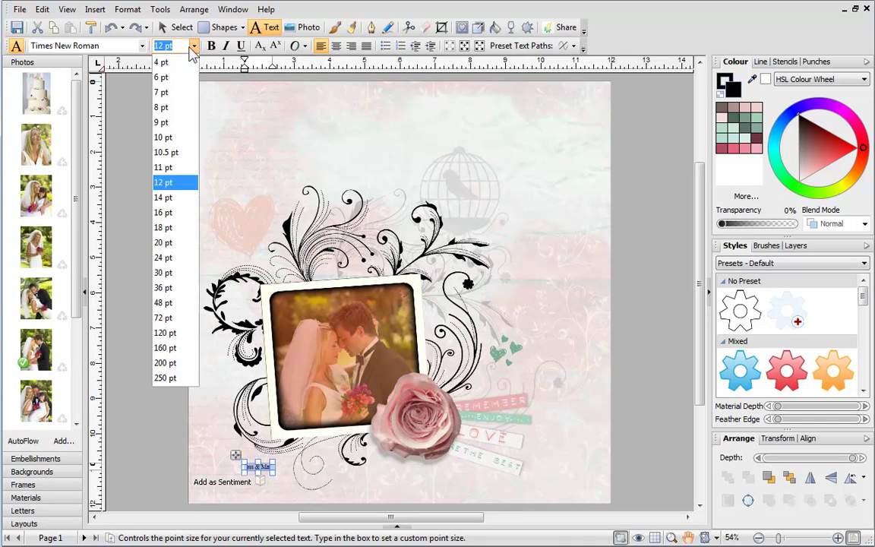
left_click(161, 317)
left_click(141, 46)
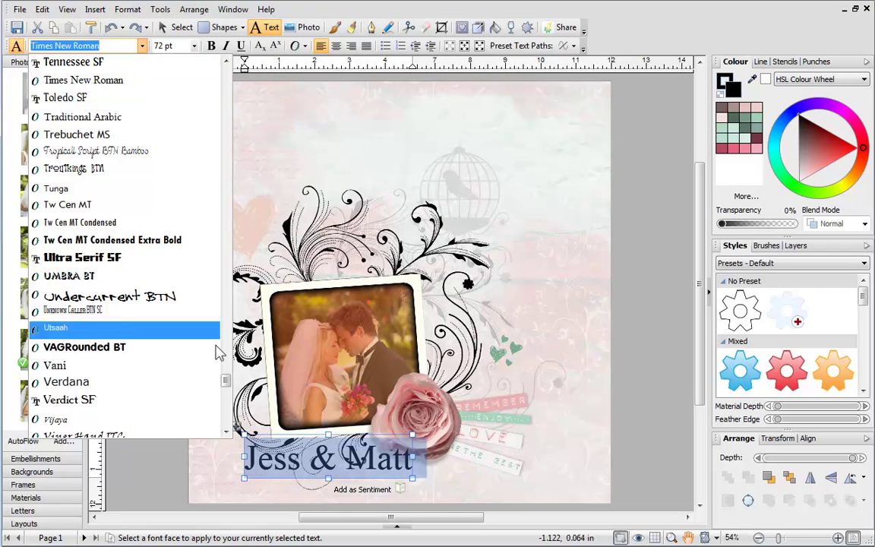
left_click_drag(221, 351, 227, 186)
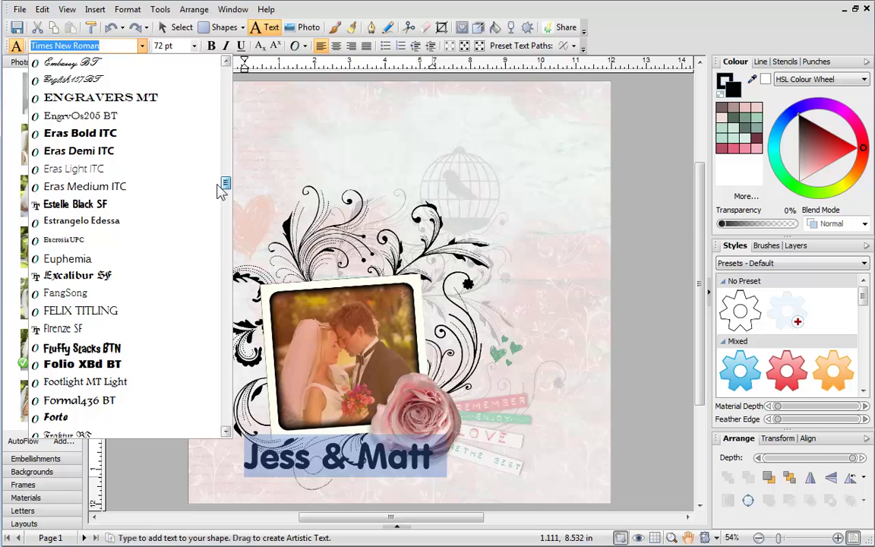
left_click(185, 79)
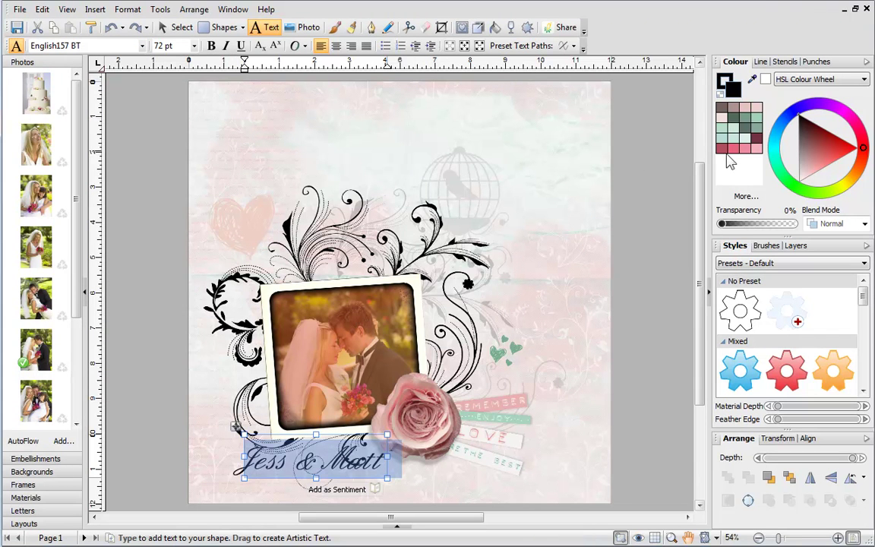
- Colour the caption magenta-pink, then move it below the frame and enlarge it
left_click(734, 149)
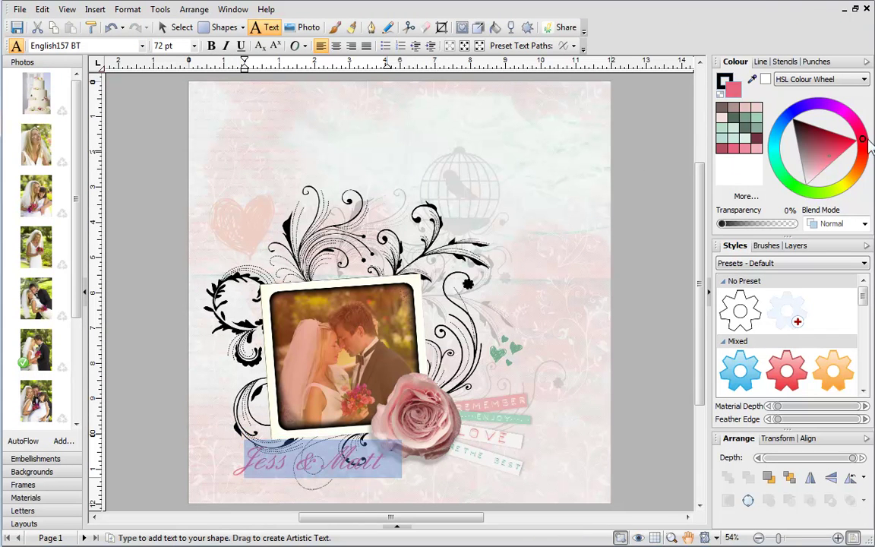
left_click_drag(864, 139, 854, 135)
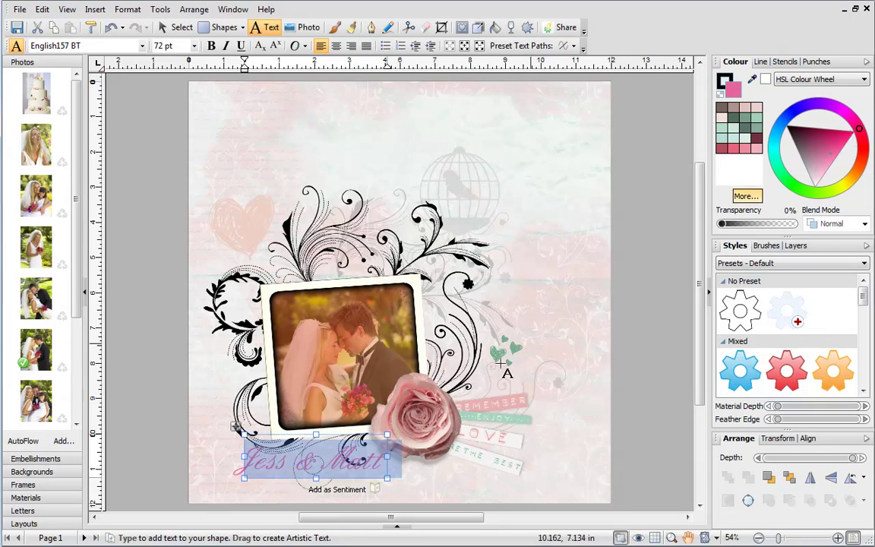
left_click_drag(237, 432, 212, 451)
left_click_drag(360, 446, 407, 429)
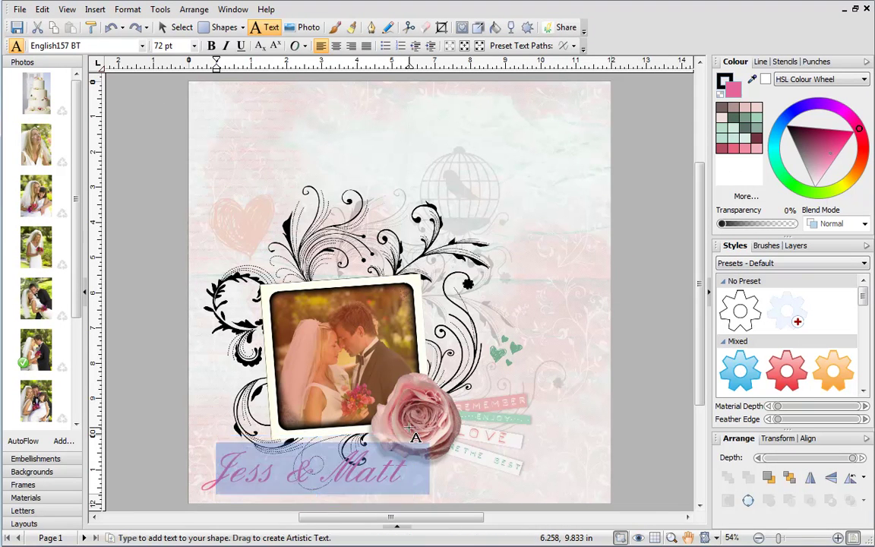
- Try the pink and teal wave background on page 1, then undo it
left_click(471, 480)
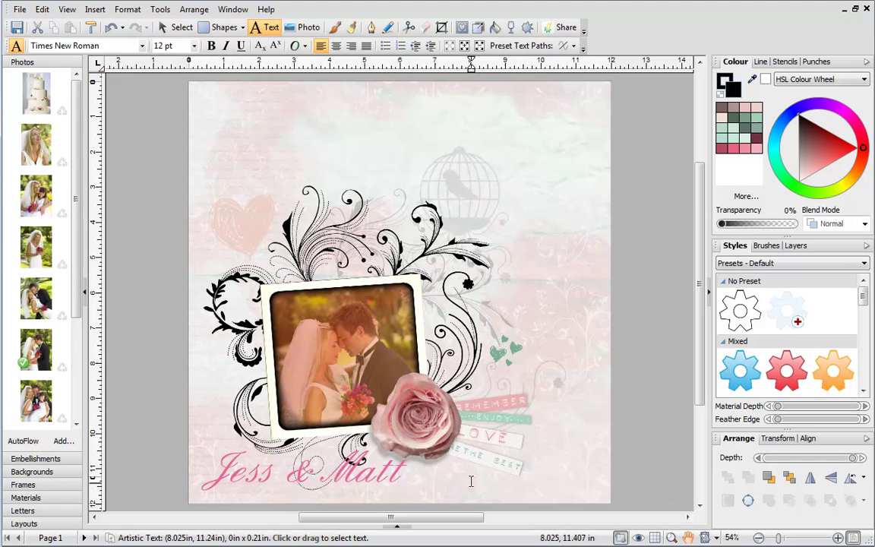
left_click(67, 472)
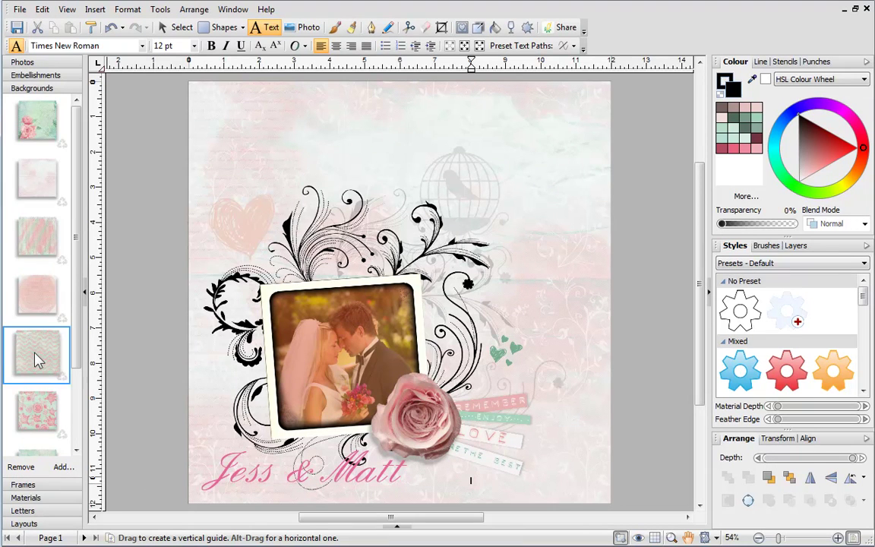
left_click_drag(36, 359, 509, 303)
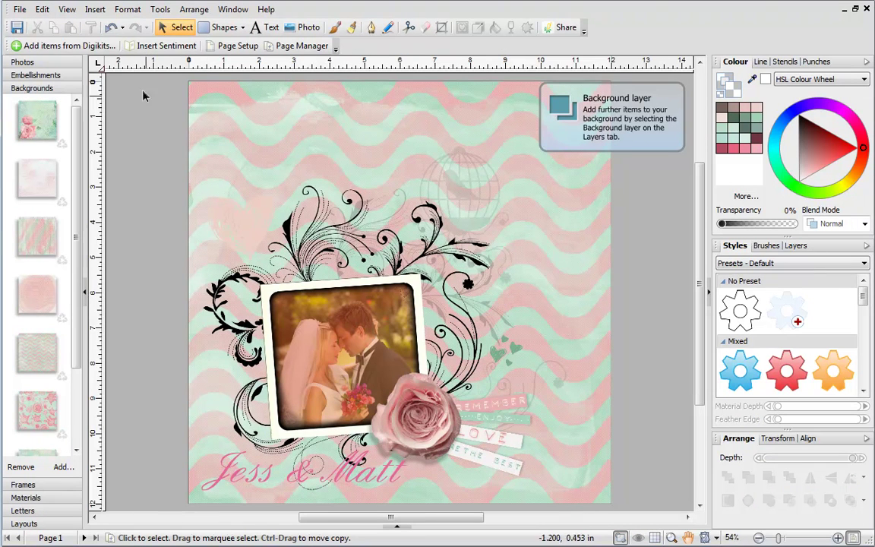
left_click(110, 29)
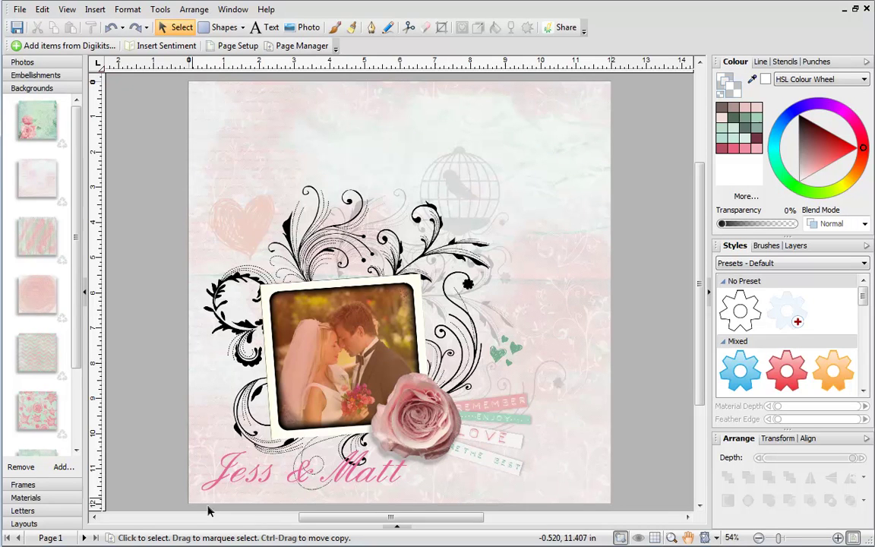
- Add a second page using the pink birdcage scrapbook layout, then collapse the Pages panel
left_click(394, 527)
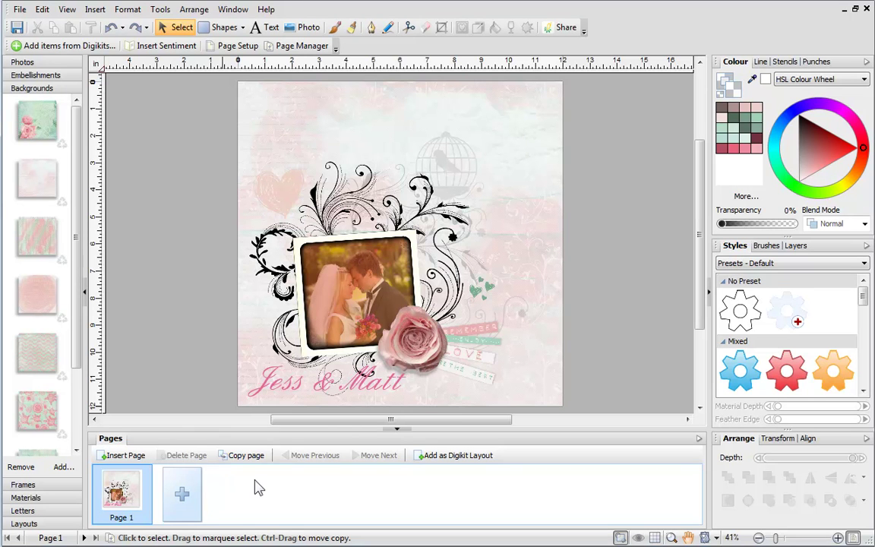
left_click(186, 497)
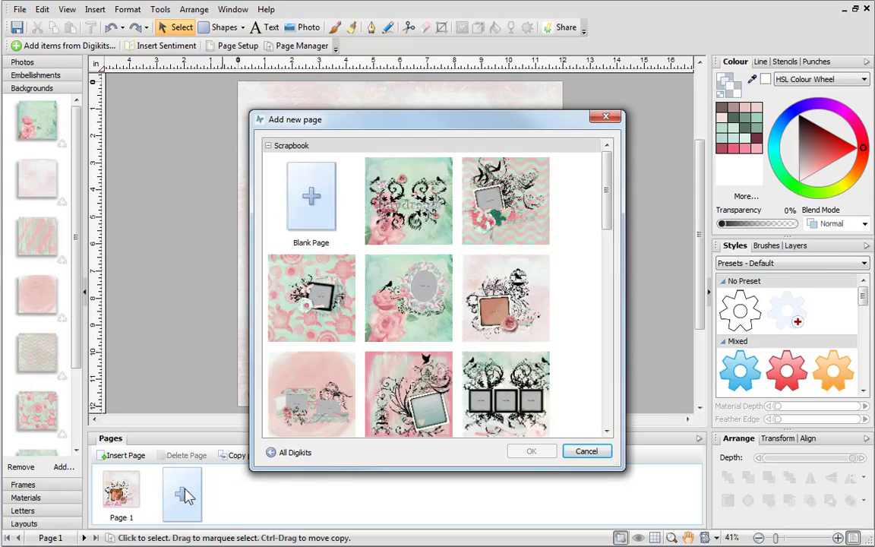
left_click(407, 384)
left_click(531, 452)
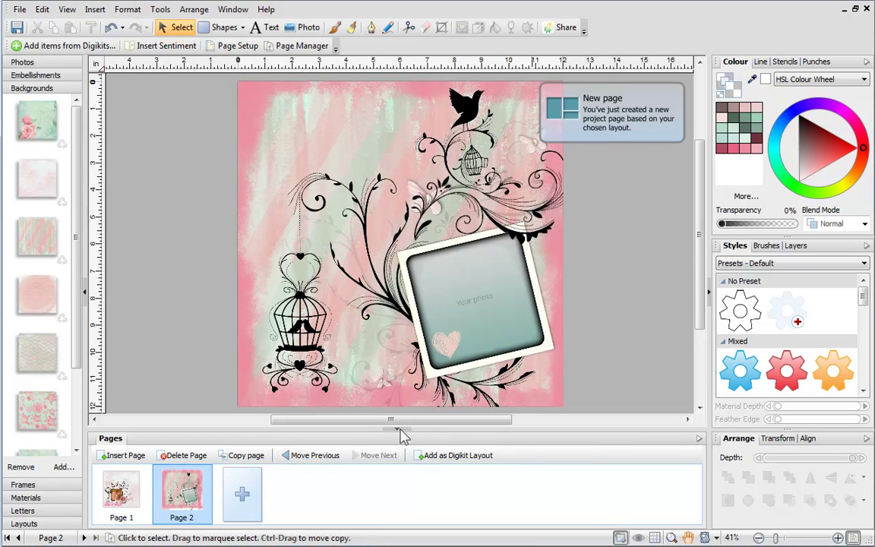
left_click(398, 429)
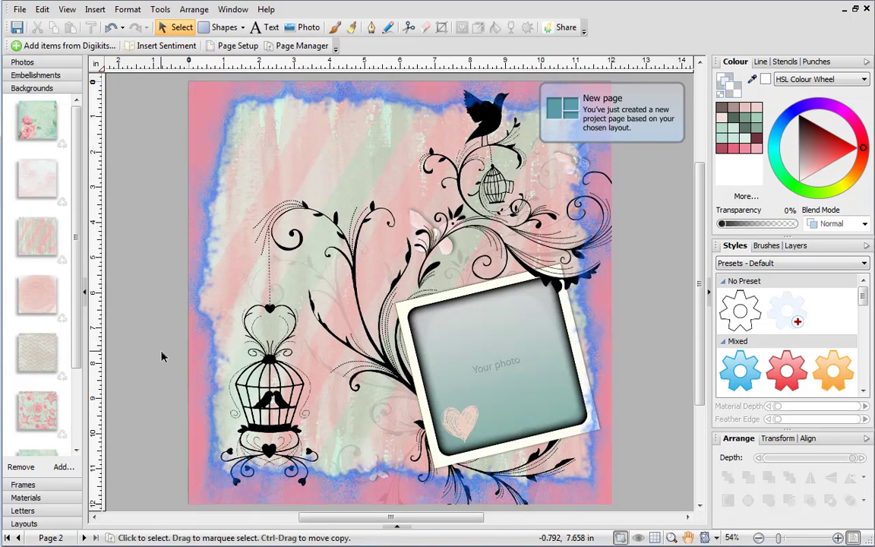
- Drop the bride, groom and girl photo into page 2's frame and reposition it with crop
left_click(46, 61)
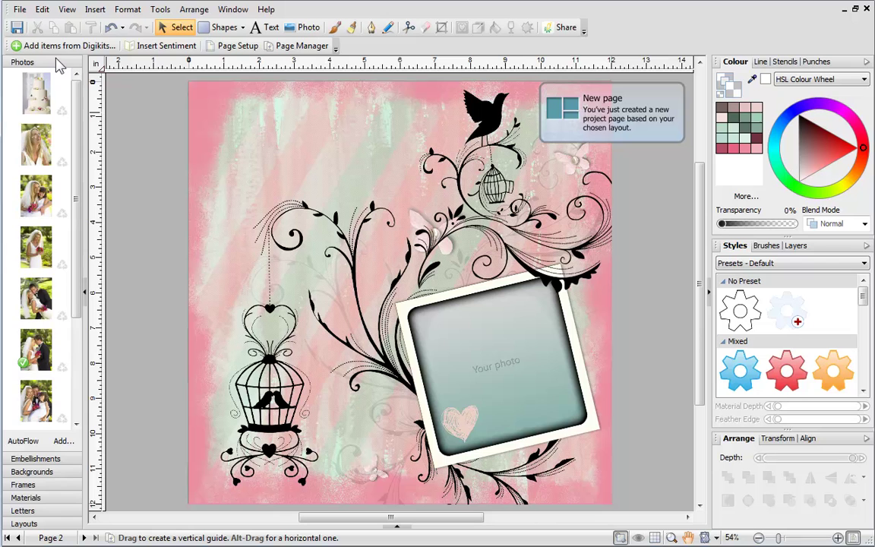
scroll(59, 267, "down", 3)
left_click_drag(59, 267, 439, 296)
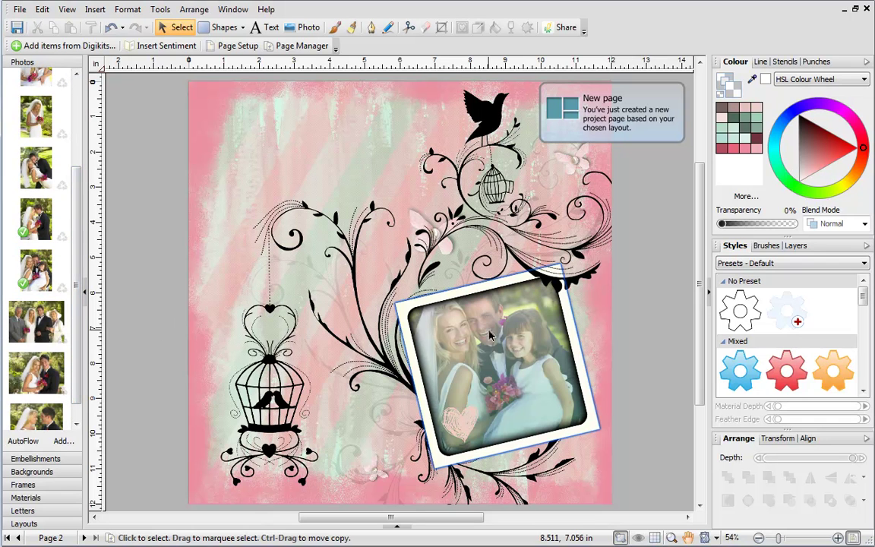
left_click(440, 296)
left_click(562, 480)
left_click_drag(490, 343, 497, 357)
left_click(115, 333)
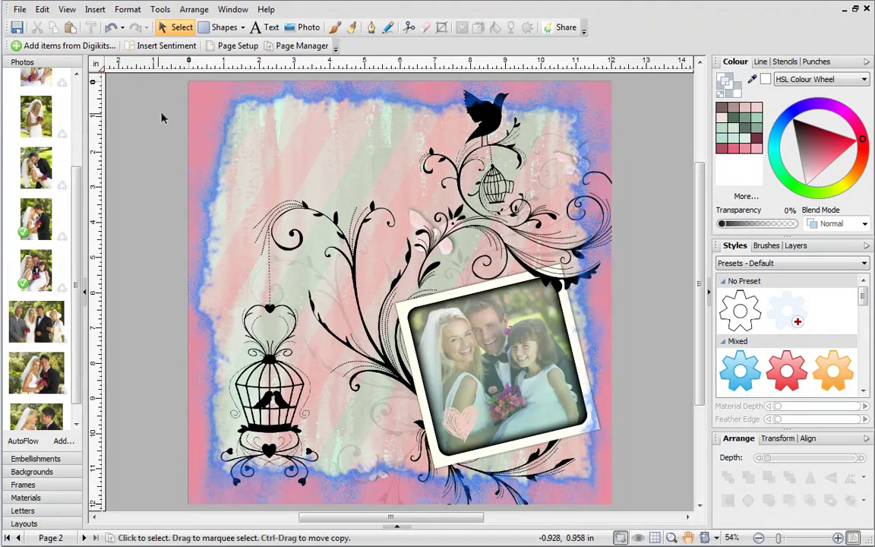
- Sign in to DaisyTrail through Share using the account username and password
left_click(561, 28)
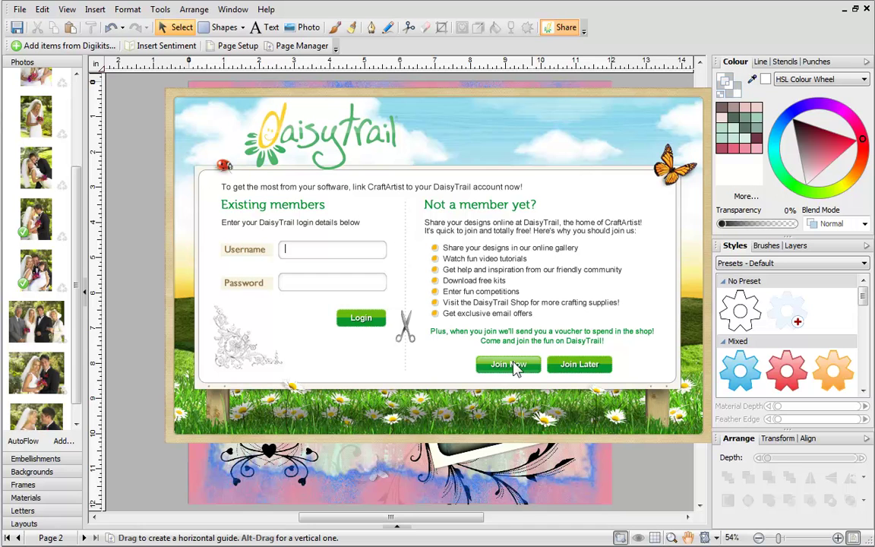
type("jubileebex")
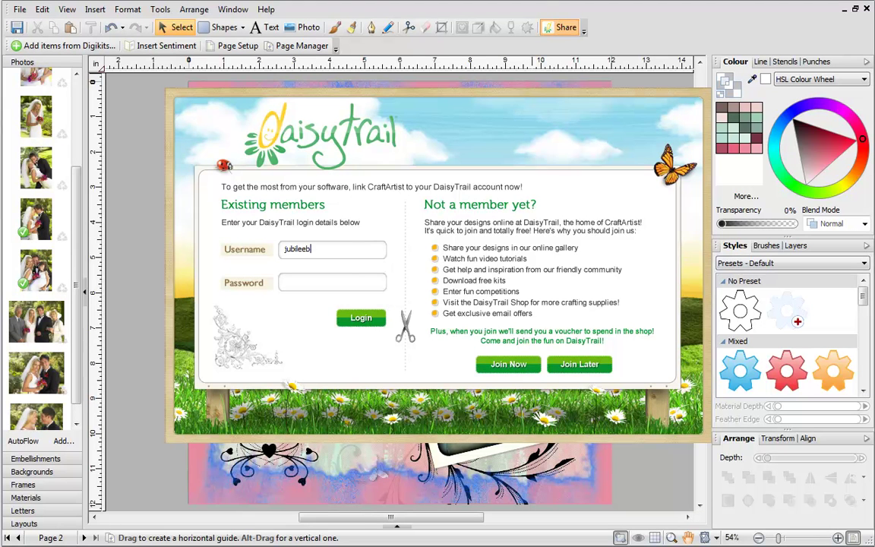
left_click(353, 281)
type("••••••••••")
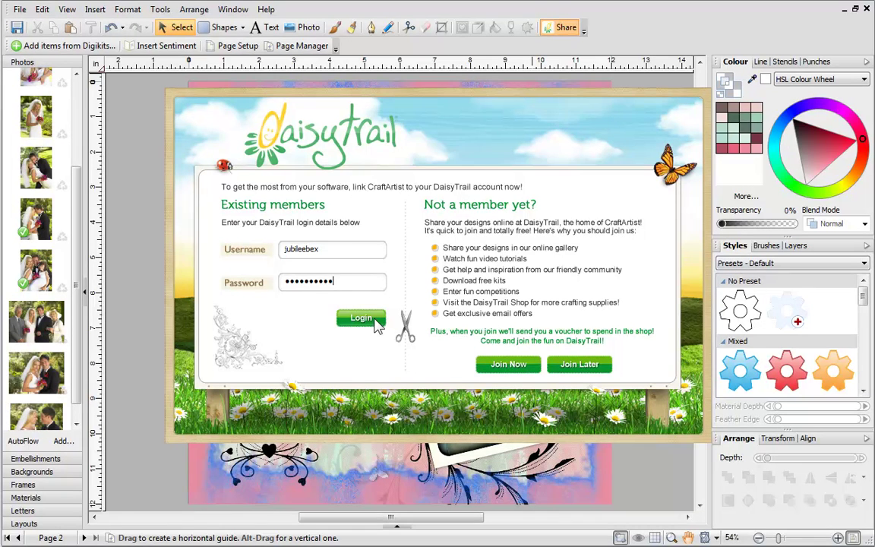
left_click(361, 319)
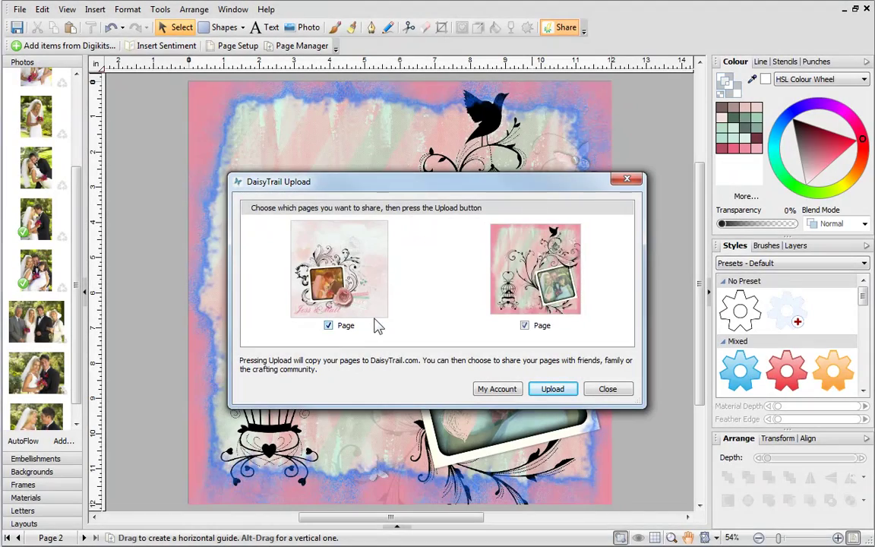
- Upload both pages, open the project on the website, and preview Page 2
left_click(552, 388)
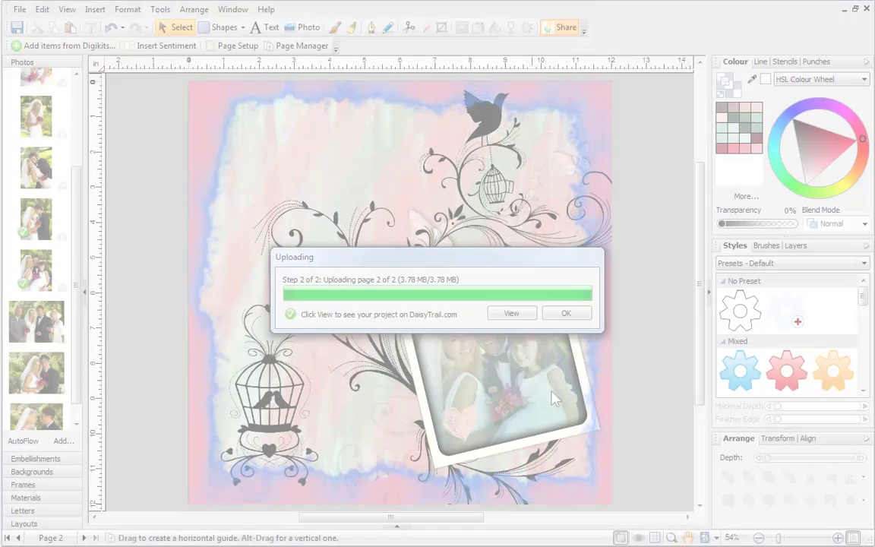
left_click(511, 314)
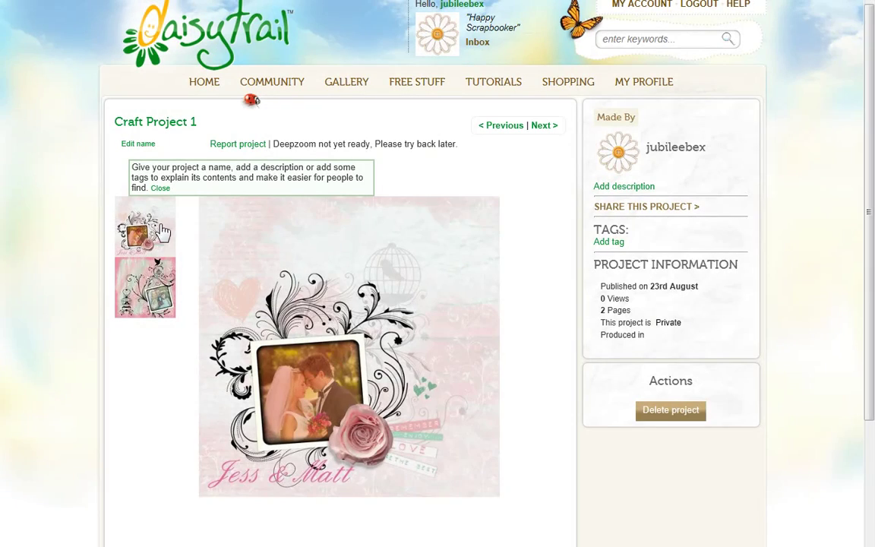
left_click(154, 291)
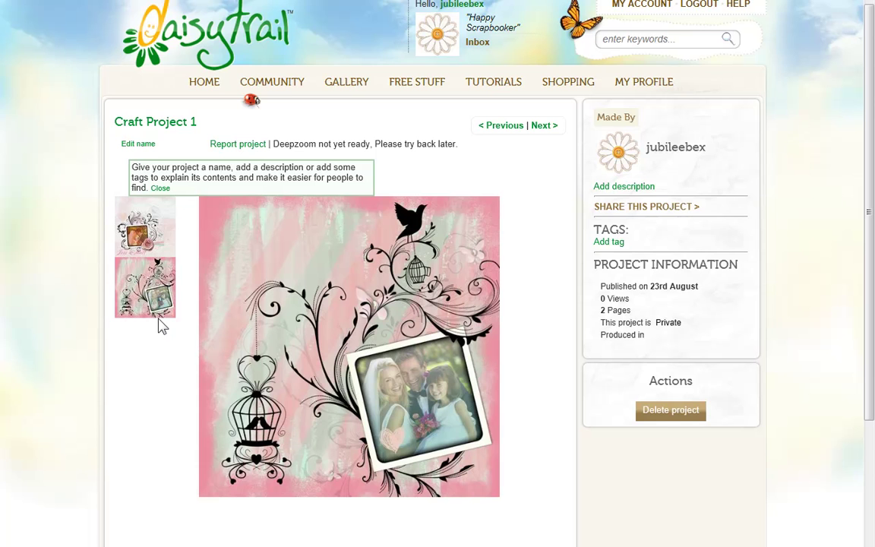